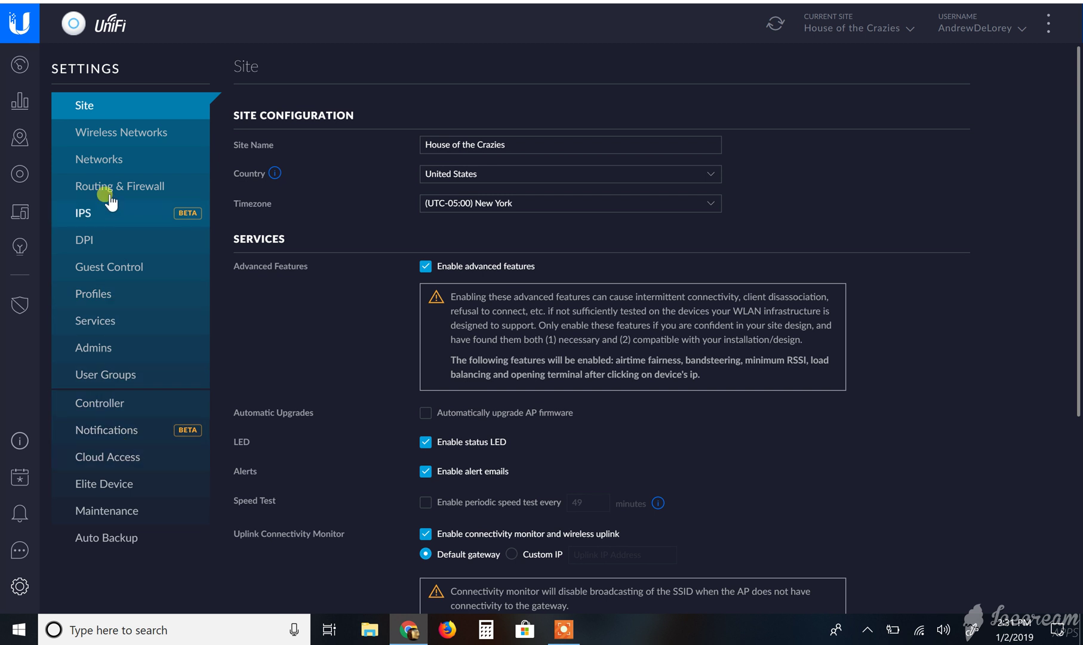
Show the Networks settings page listing seven networks, including L2tp-VPN on 10.0.10.1/24
click(111, 160)
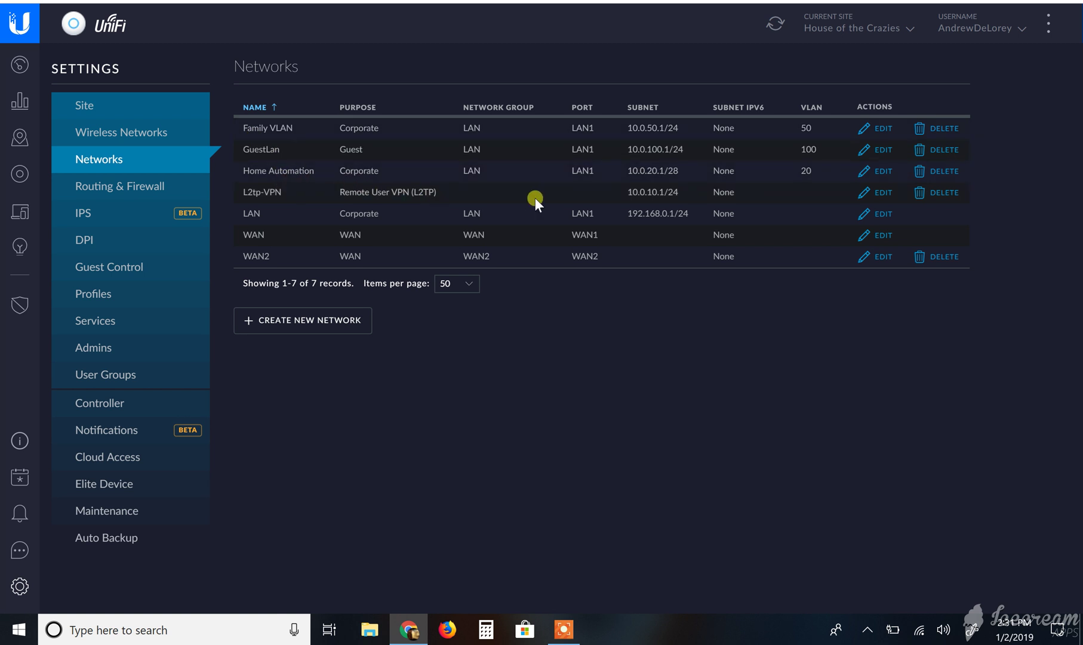
Open the L2tp-VPN network's edit form and highlight its 10.0.10.1/24 gateway subnet
click(882, 192)
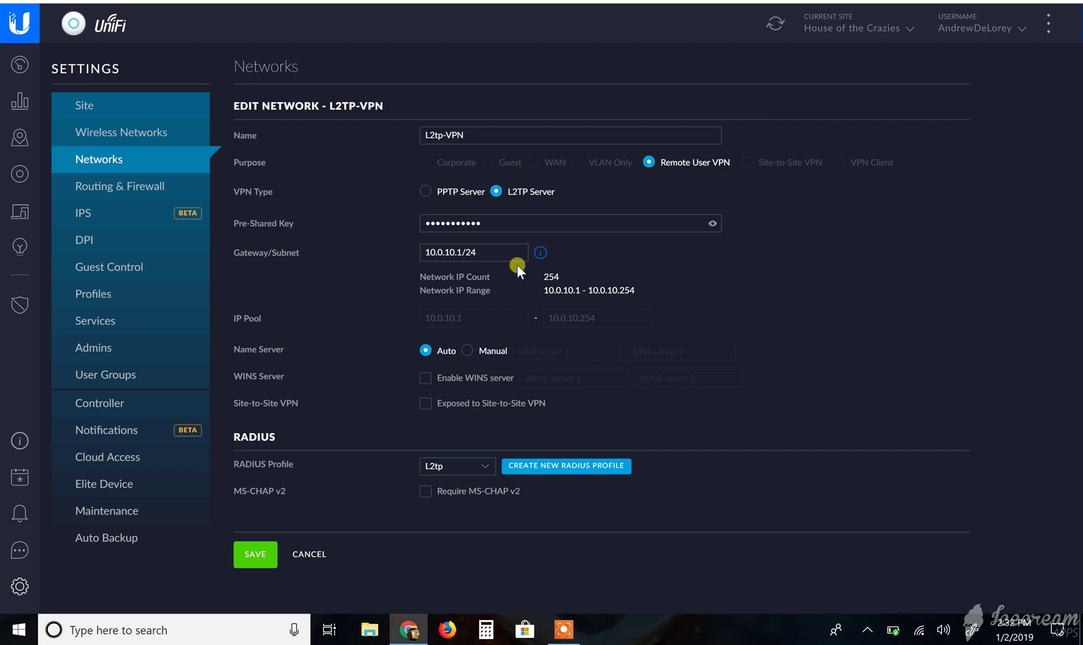
click(495, 252)
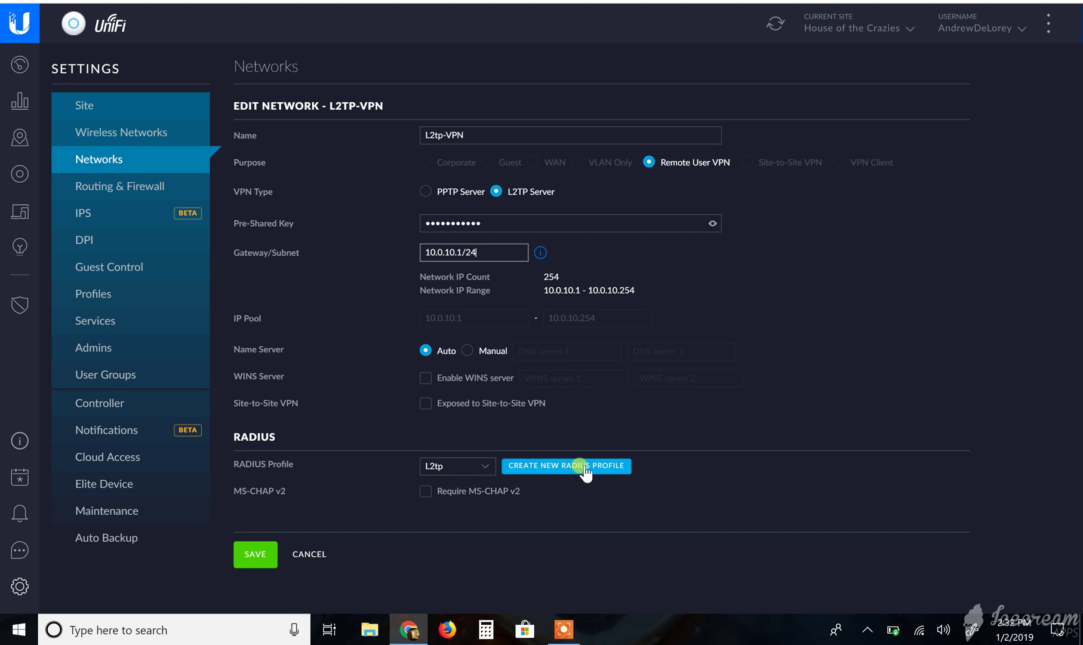
Start a new RADIUS profile named dghvghrvtybhr with wired and wireless RADIUS-assigned VLANs enabled
click(492, 474)
click(492, 472)
click(541, 466)
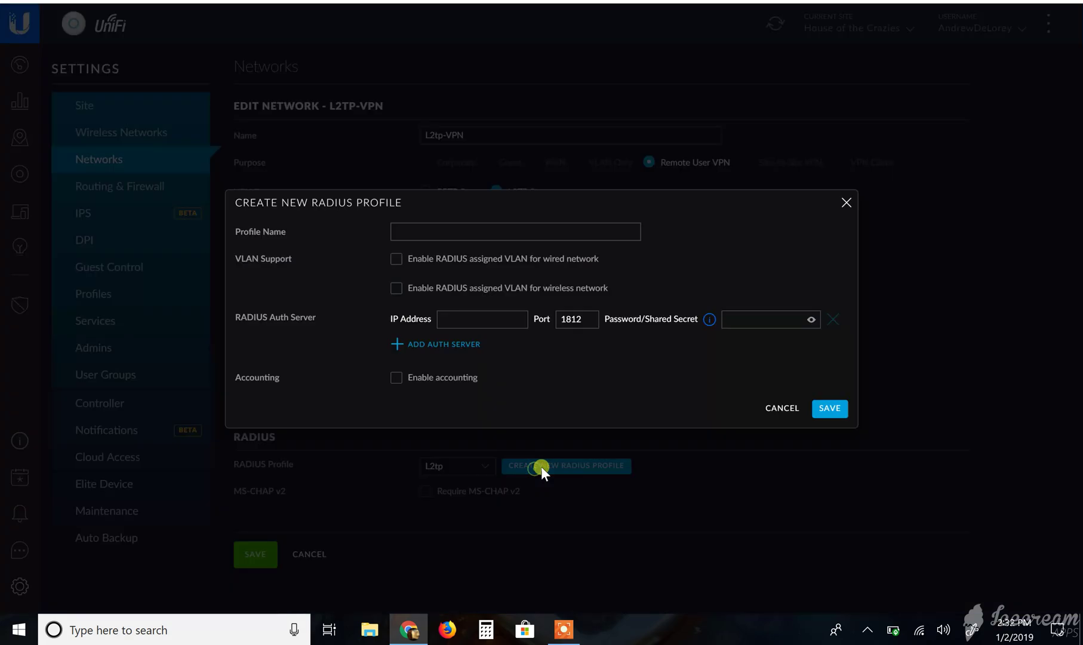
click(455, 231)
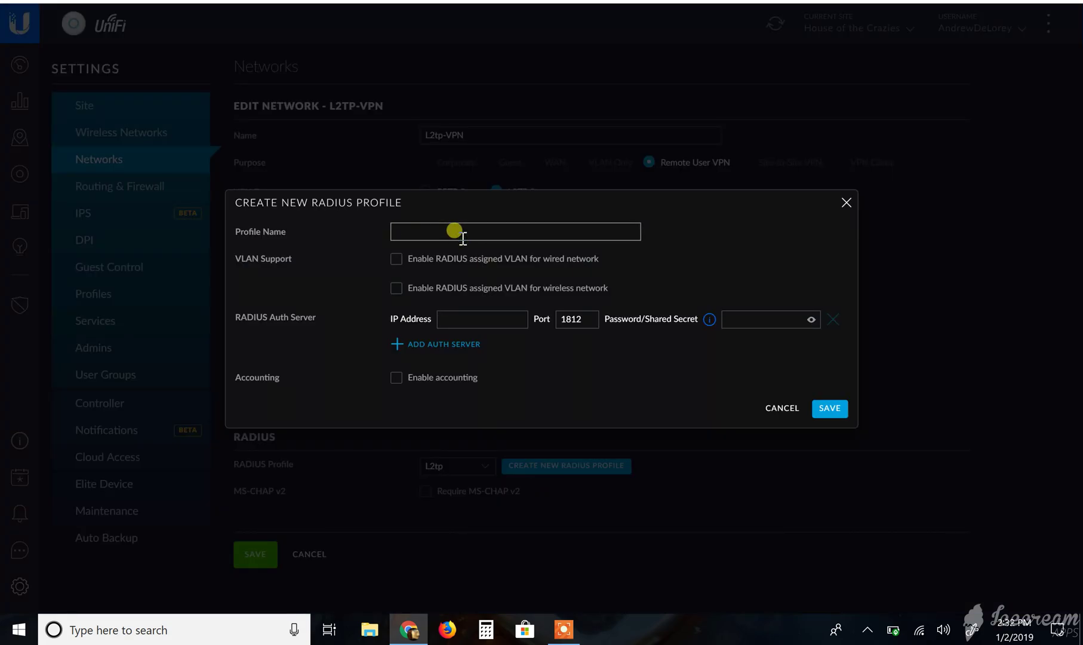
text(dghvghrvtybhr)
click(395, 258)
click(396, 287)
Set the profile's RADIUS server to 192.168.0.1 and begin entering the shared secret
click(471, 318)
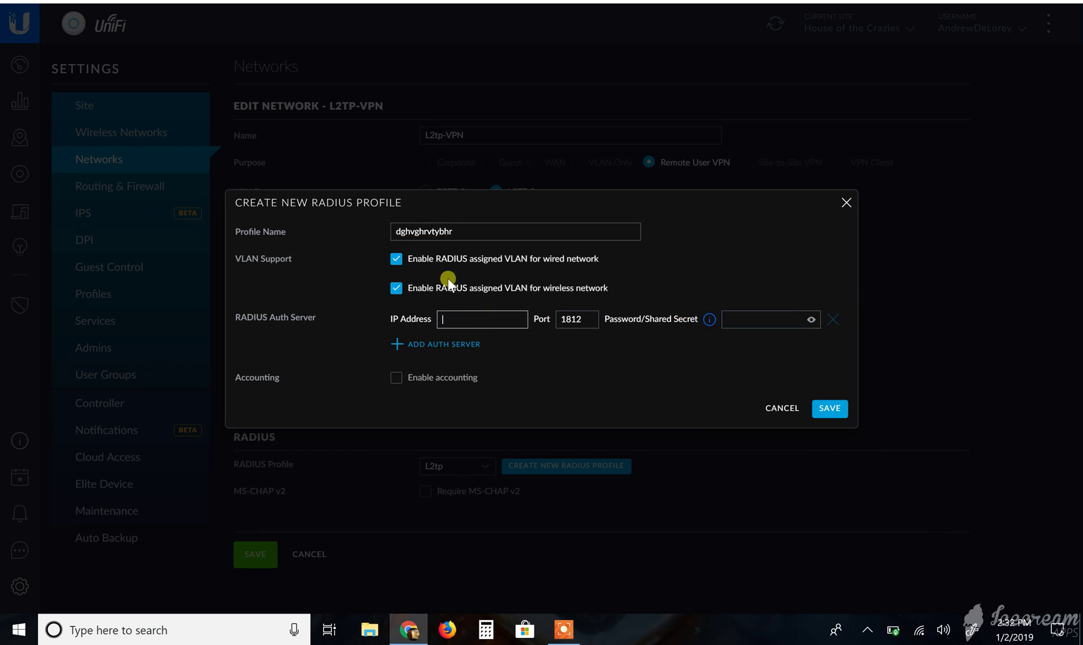
text(68.0.1)
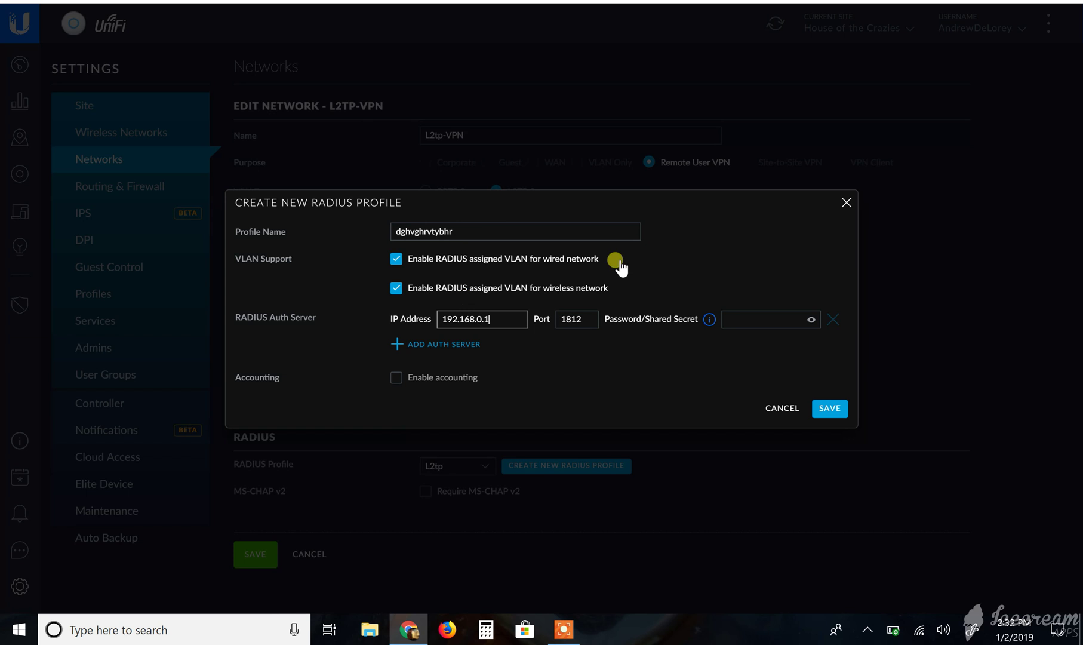
click(737, 318)
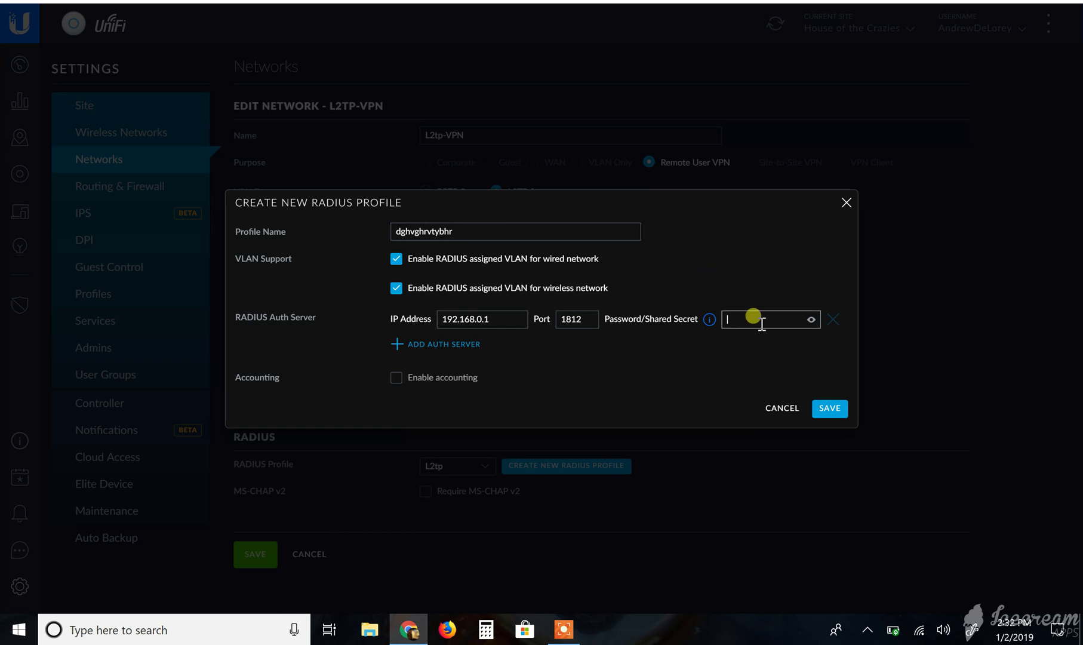
click(830, 409)
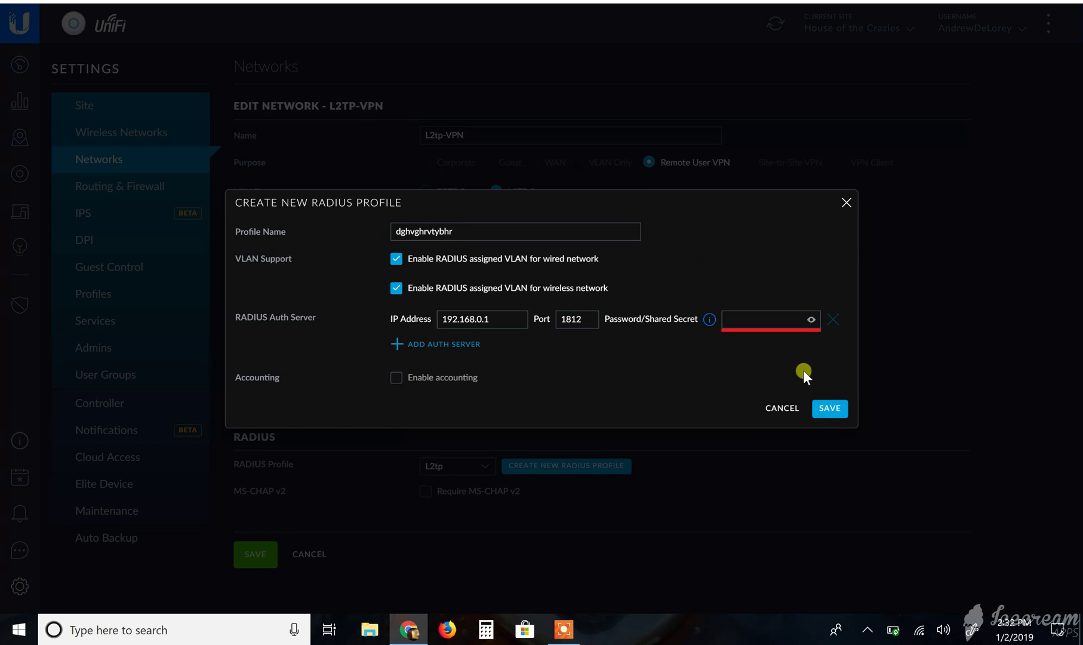
click(746, 318)
text(•••••)
click(830, 410)
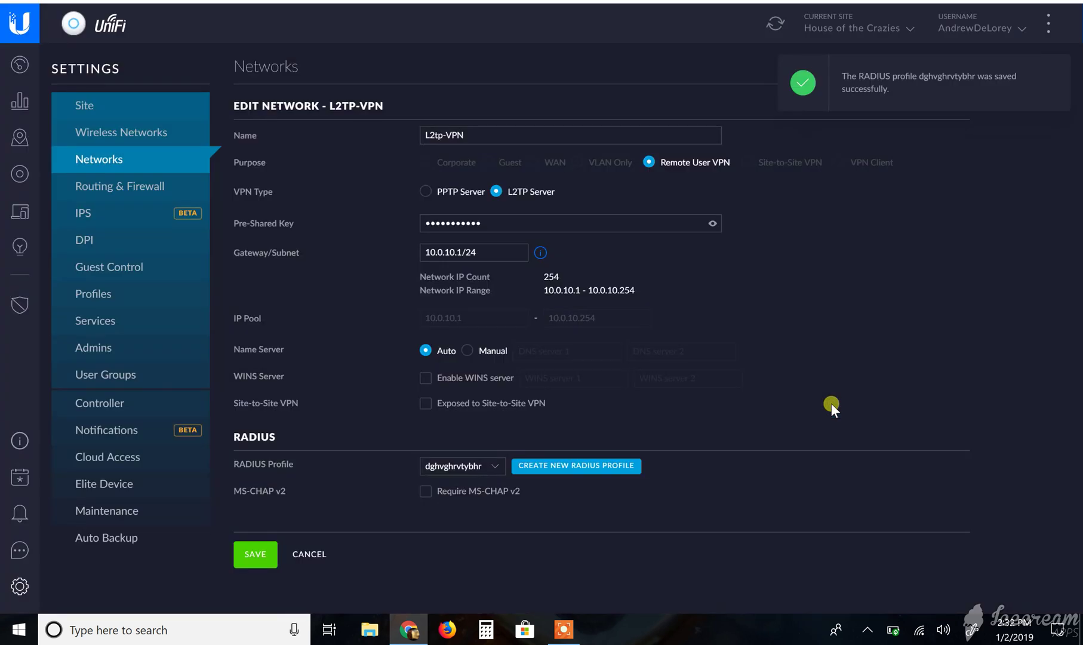
click(491, 468)
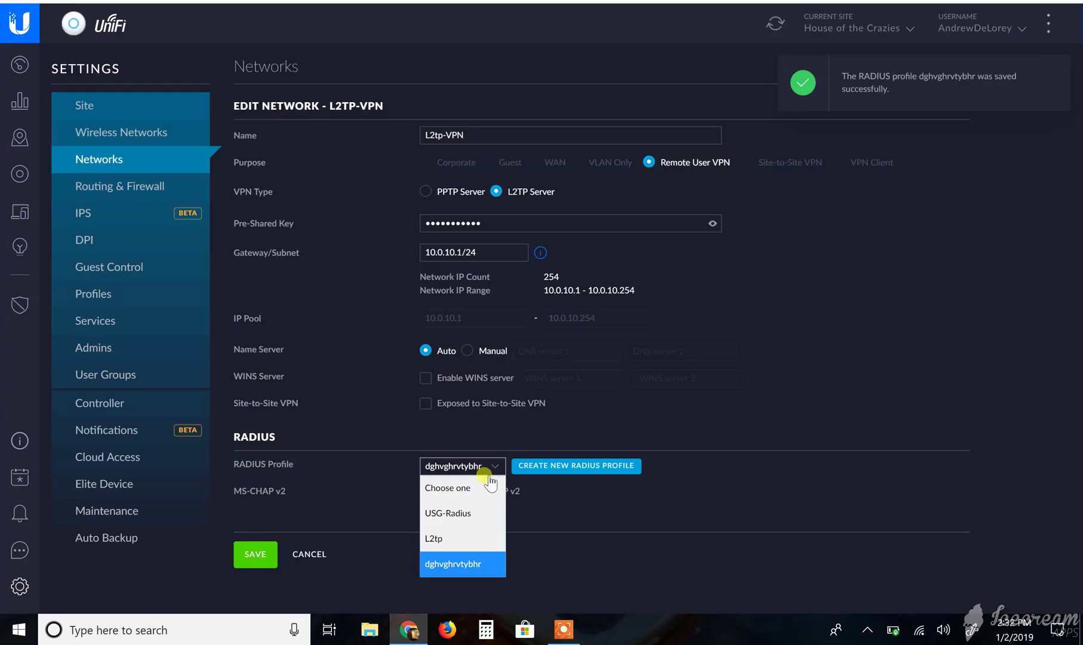
click(463, 540)
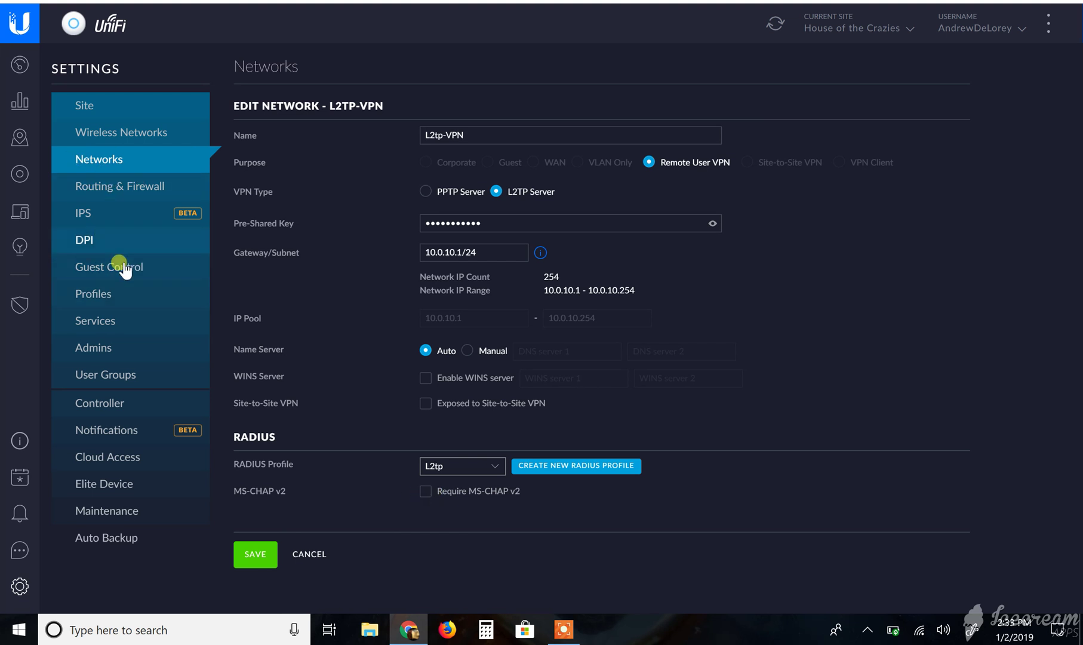
Delete the dghvghrvtybhr RADIUS profile, leaving USG-Radius and L2tp, and show the RADIUS users
click(145, 292)
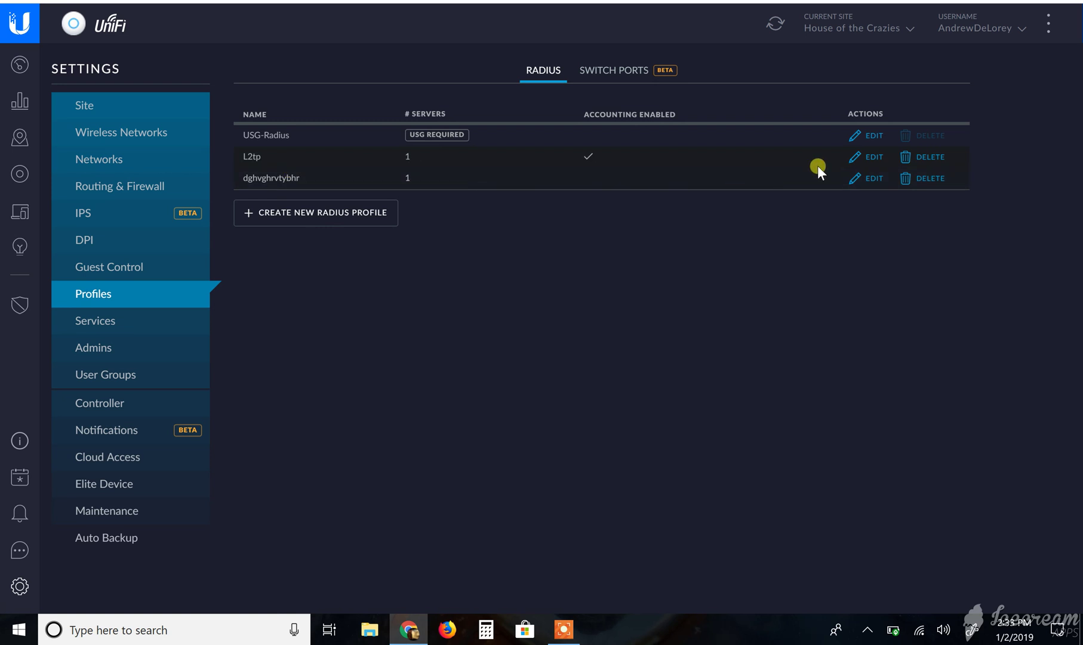
click(930, 179)
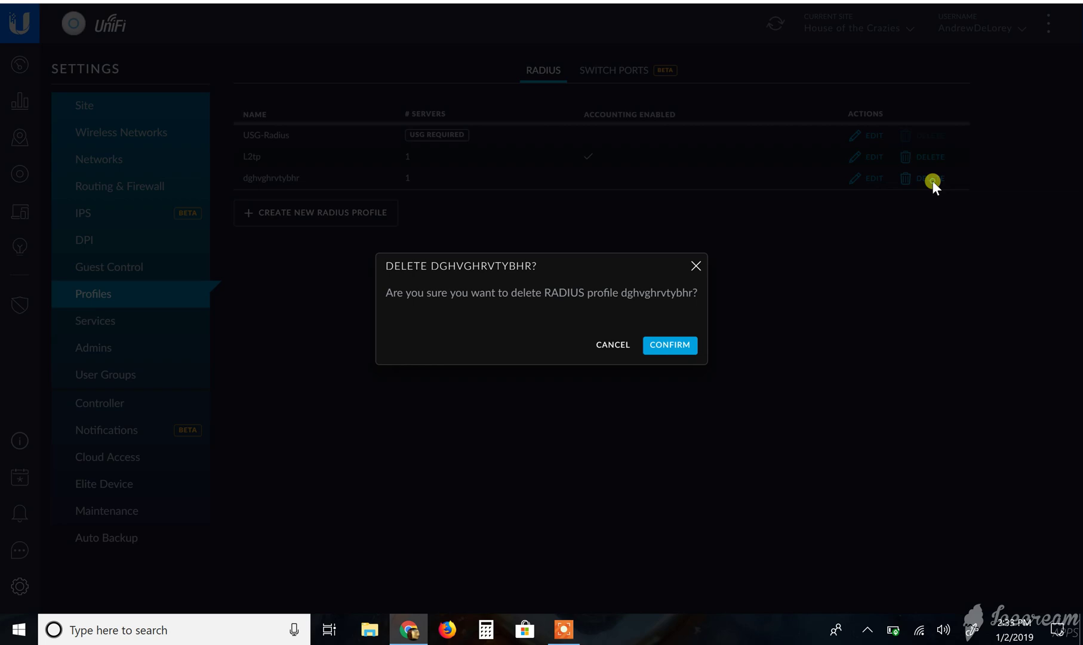
click(683, 354)
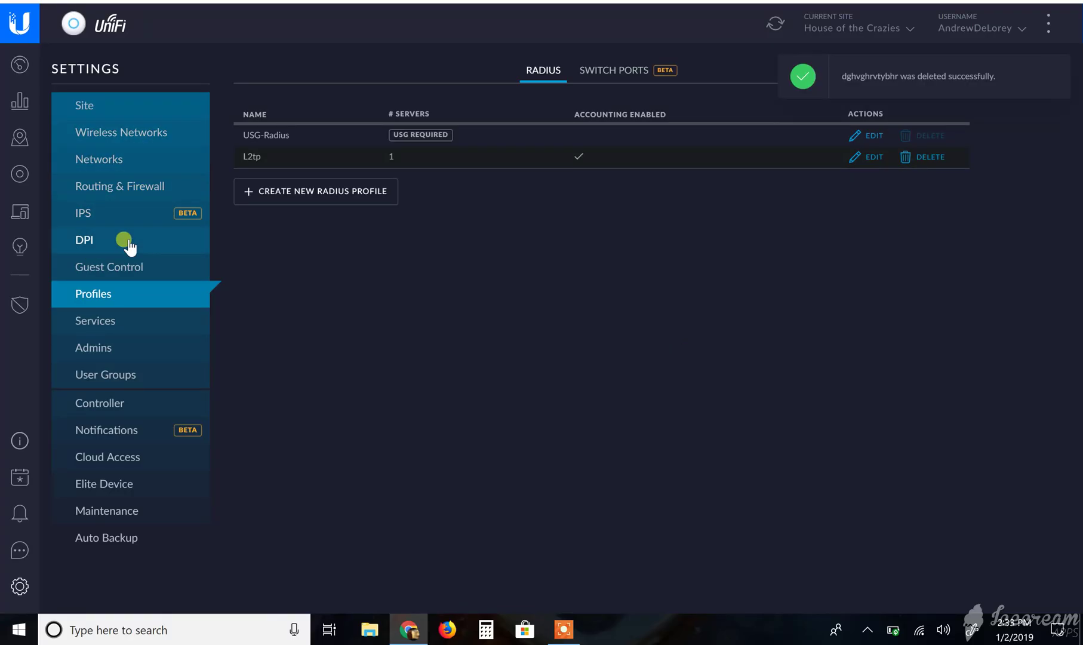
click(125, 322)
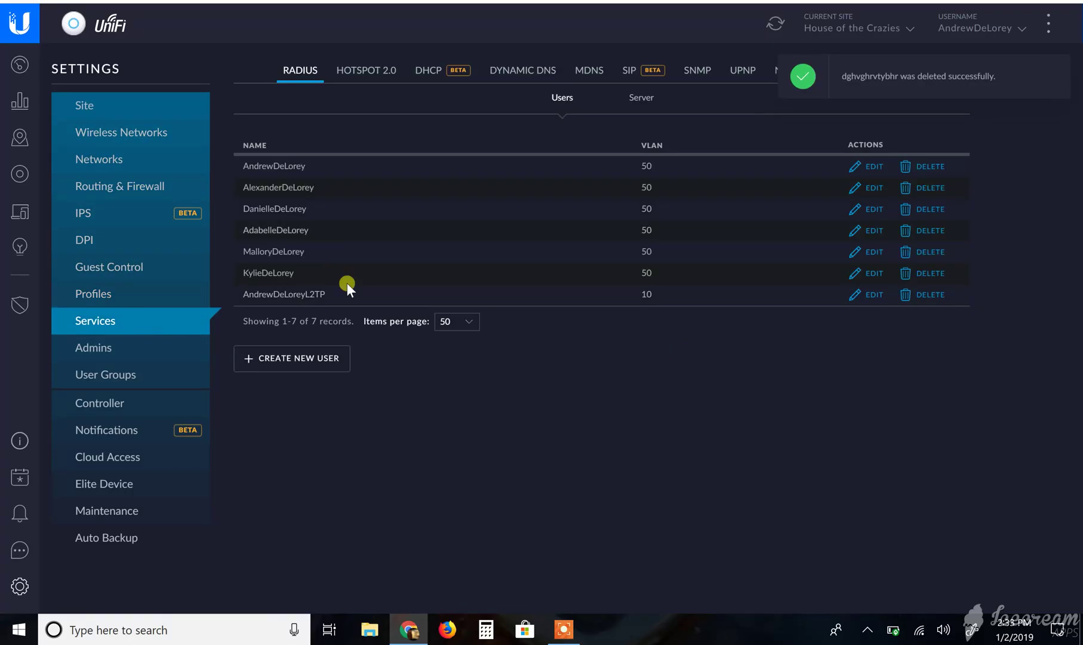
Open the L2TP RADIUS user's settings and highlight its login name
click(868, 294)
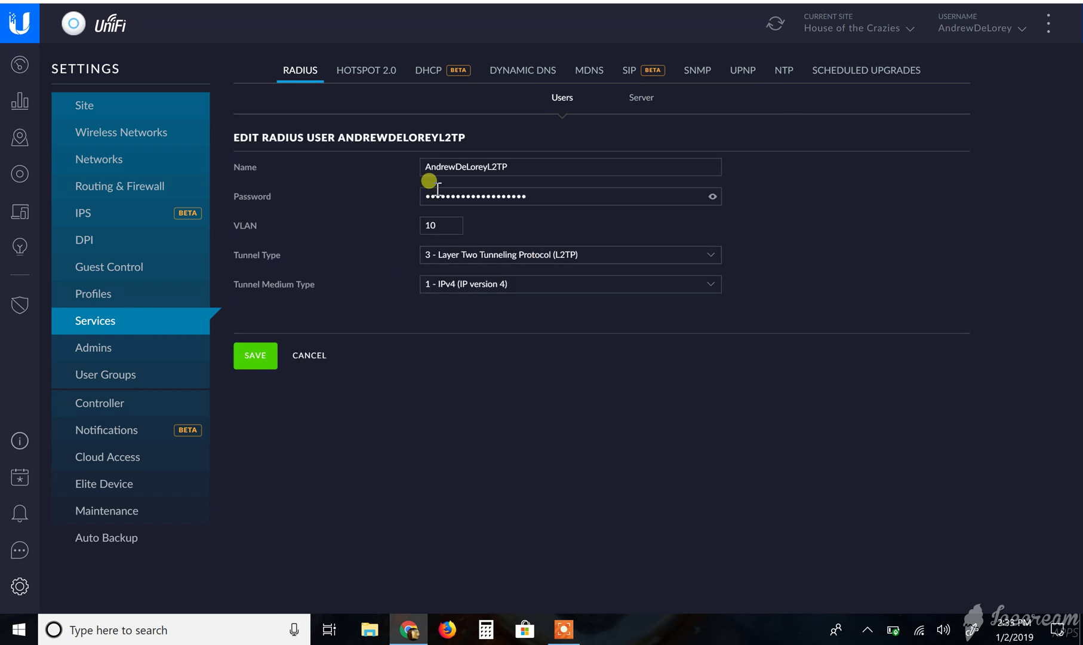
click(547, 167)
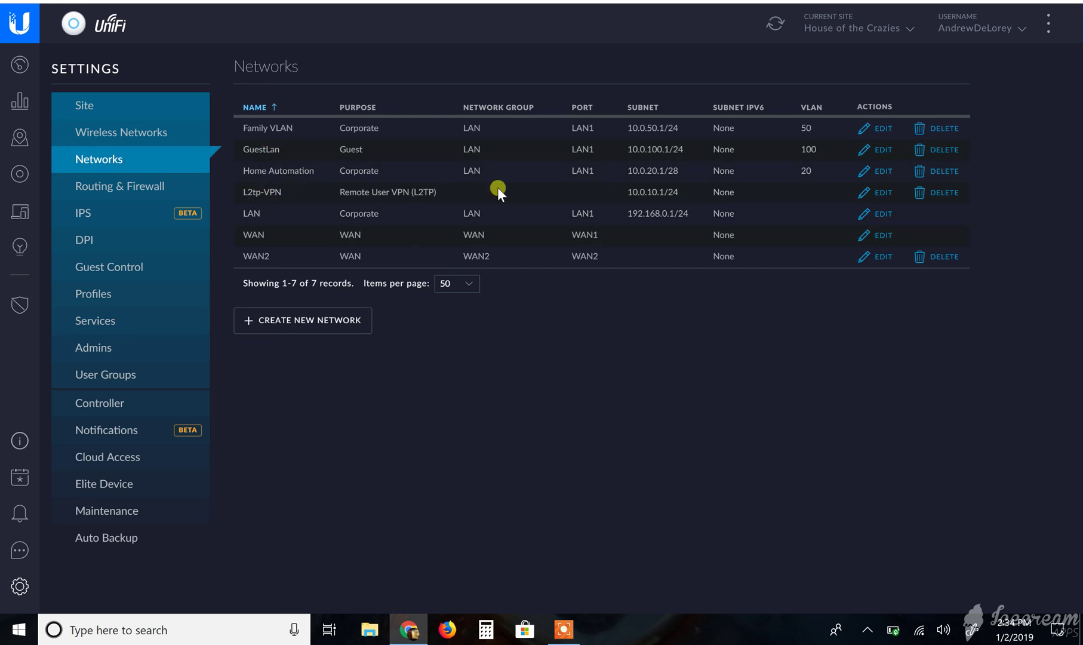
Check L2tp-VPN's pre-shared key, then reopen the L2TP RADIUS user and highlight its password
click(884, 197)
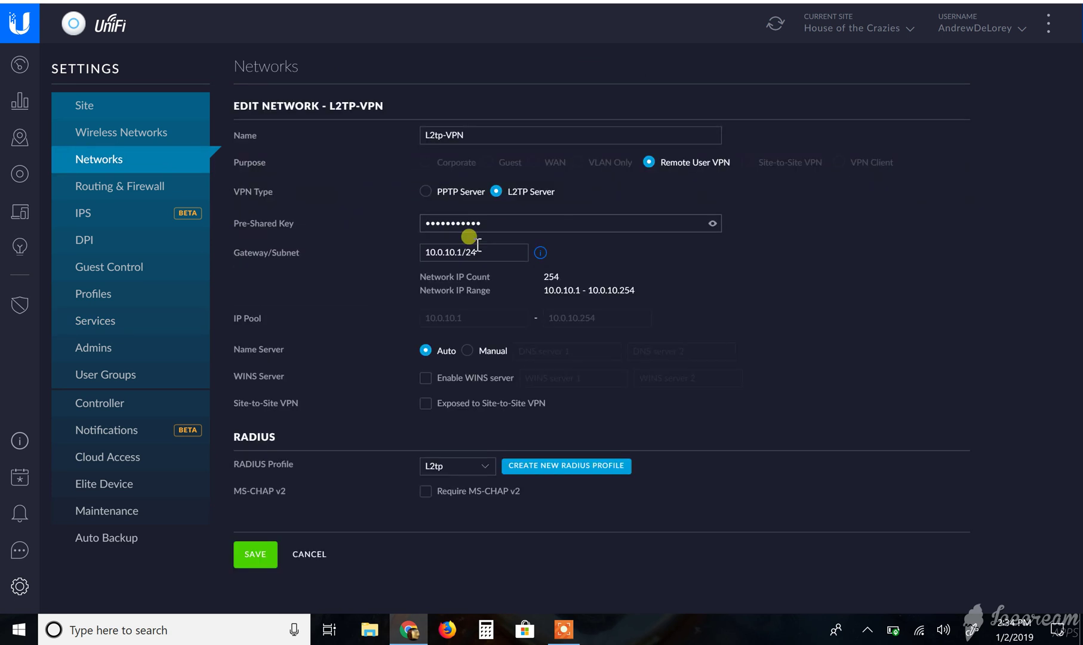
click(460, 222)
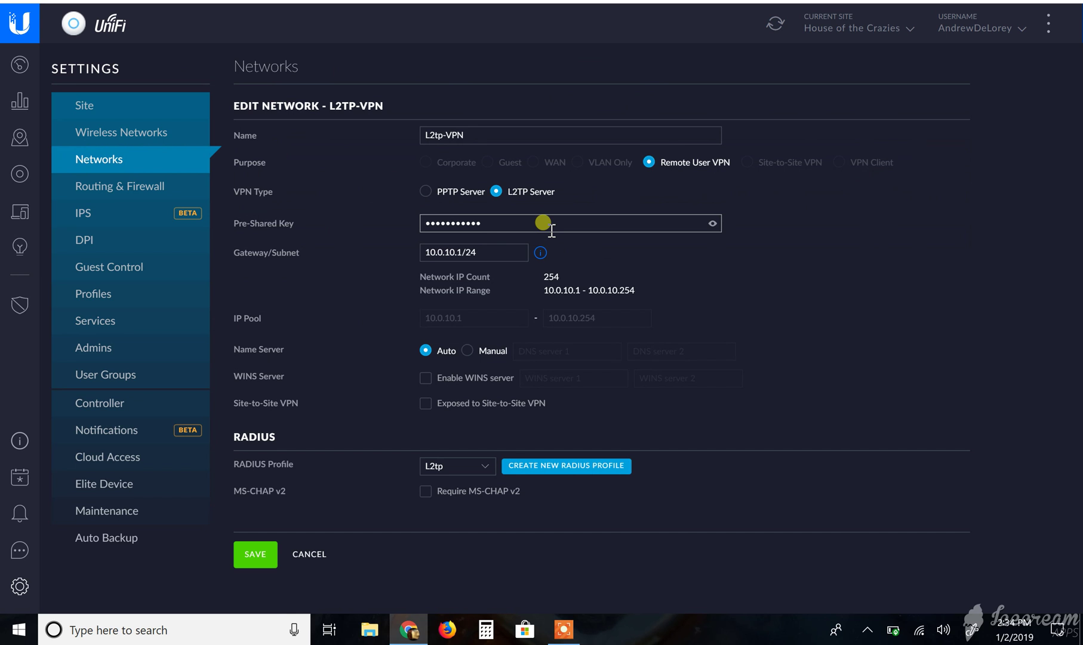
click(79, 322)
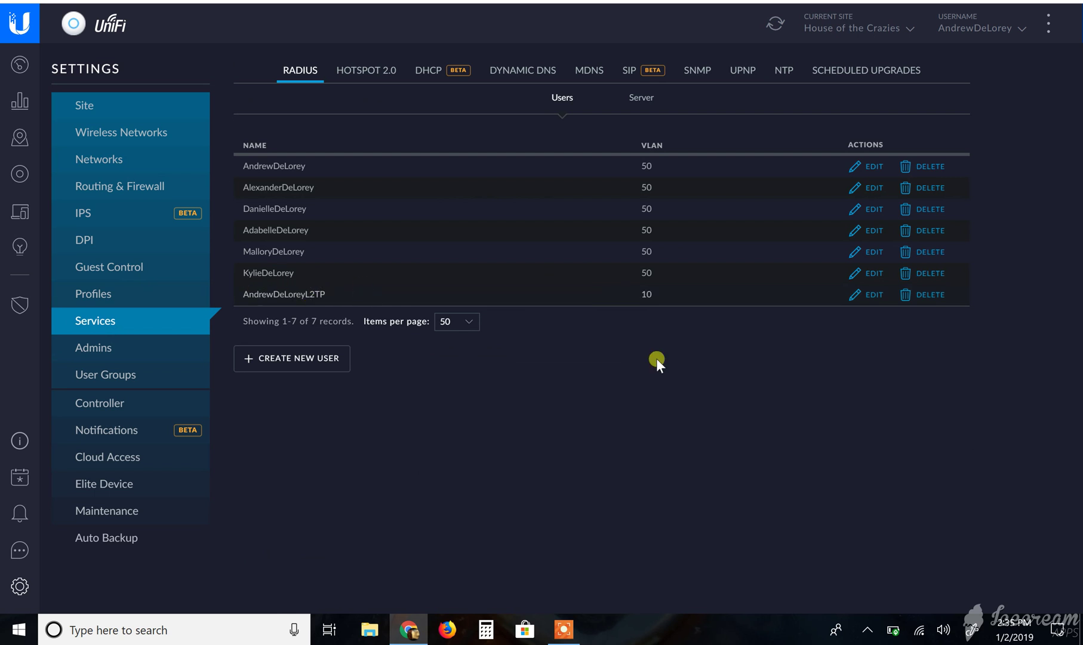
click(873, 295)
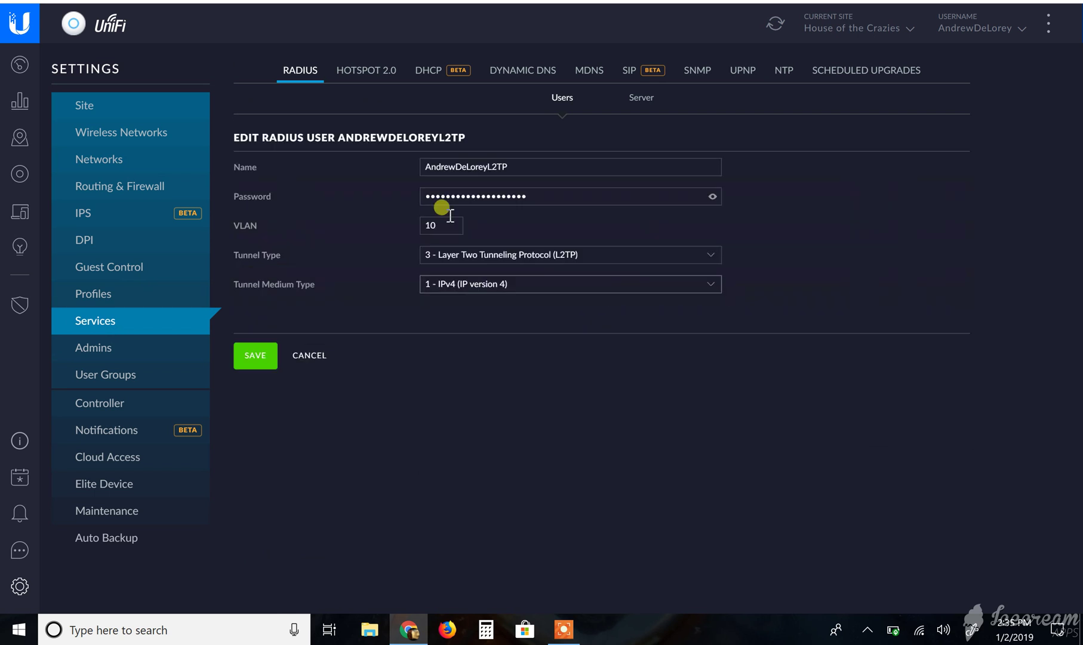
click(452, 196)
click(485, 196)
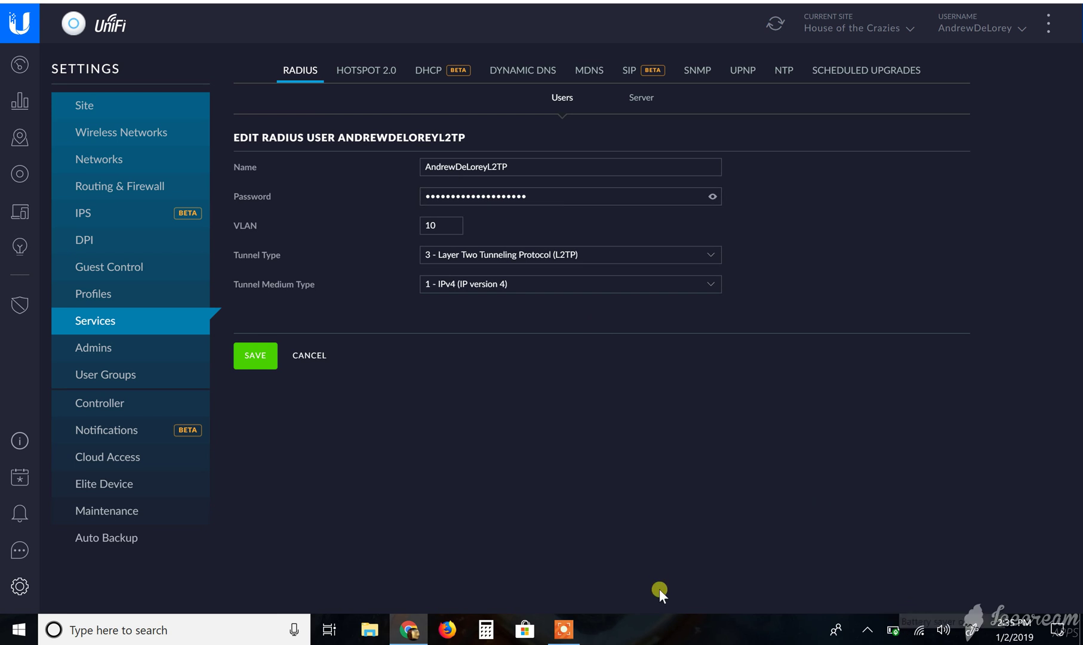
mouse_move(570, 639)
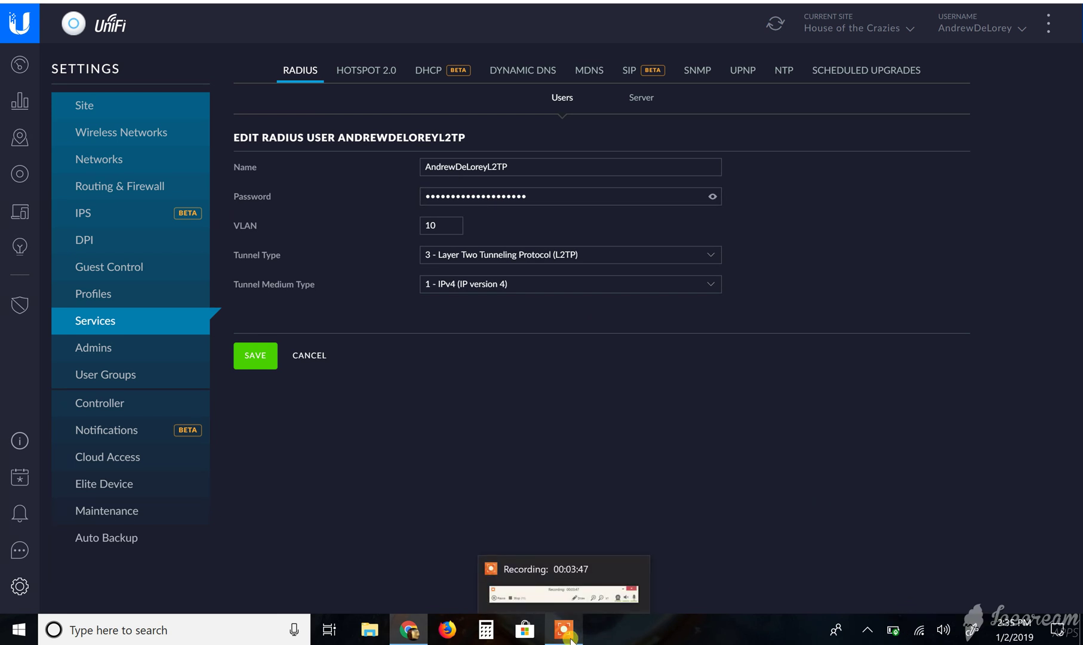